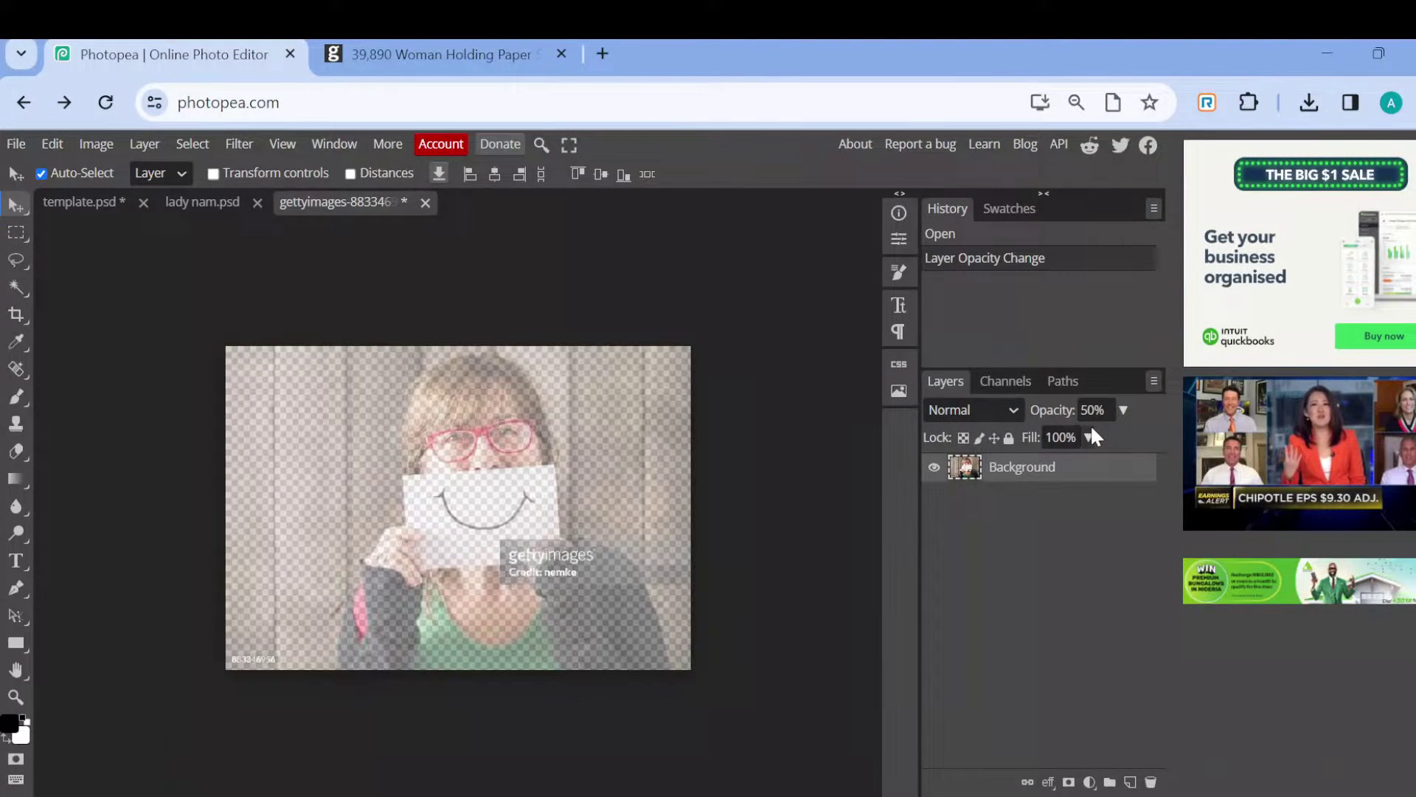
Step: Raise the photo layer's opacity to 100% in the Layers panel
left_click(1122, 410)
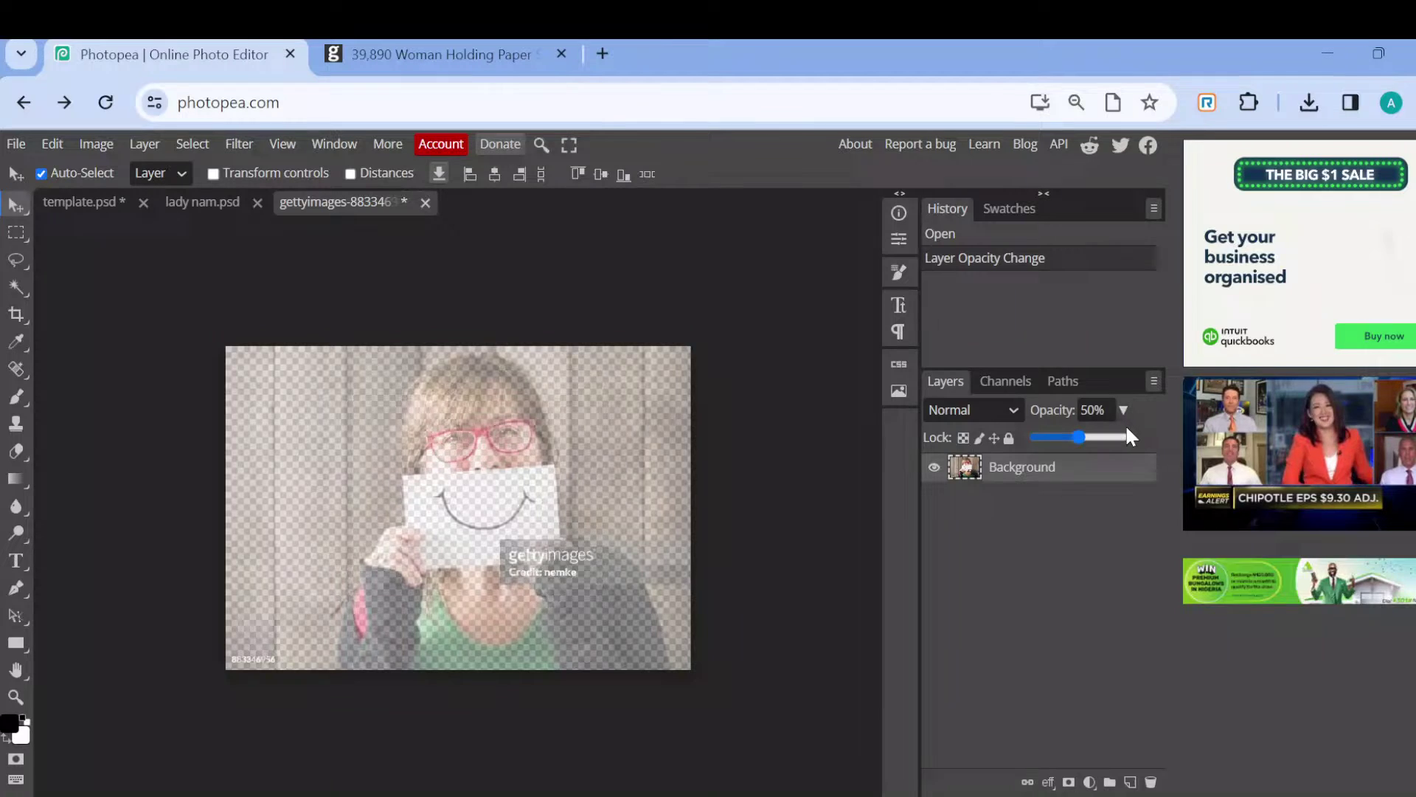
left_click(1126, 436)
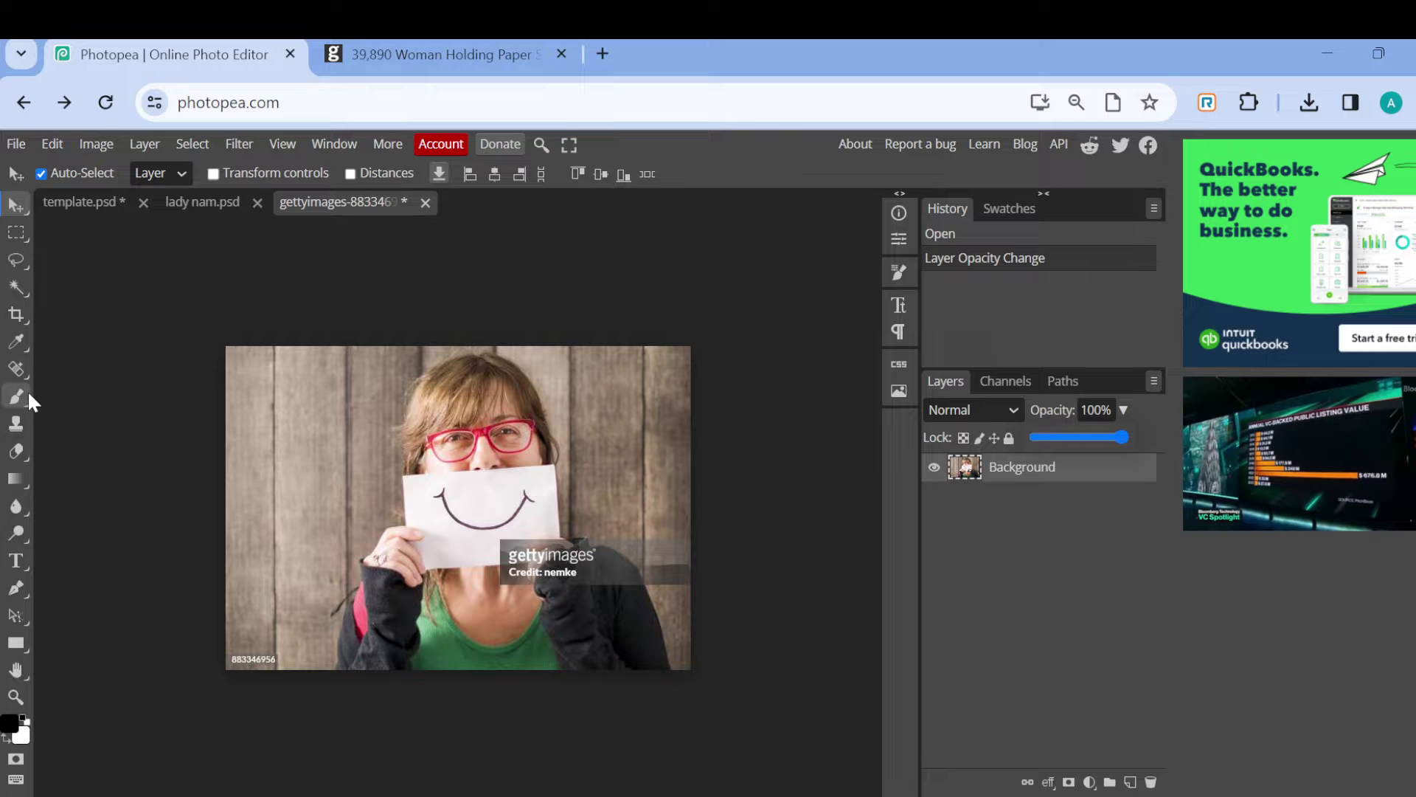
Step: Pick the Spot Healing Brush Tool from the toolbar's healing tool group
left_click(23, 370)
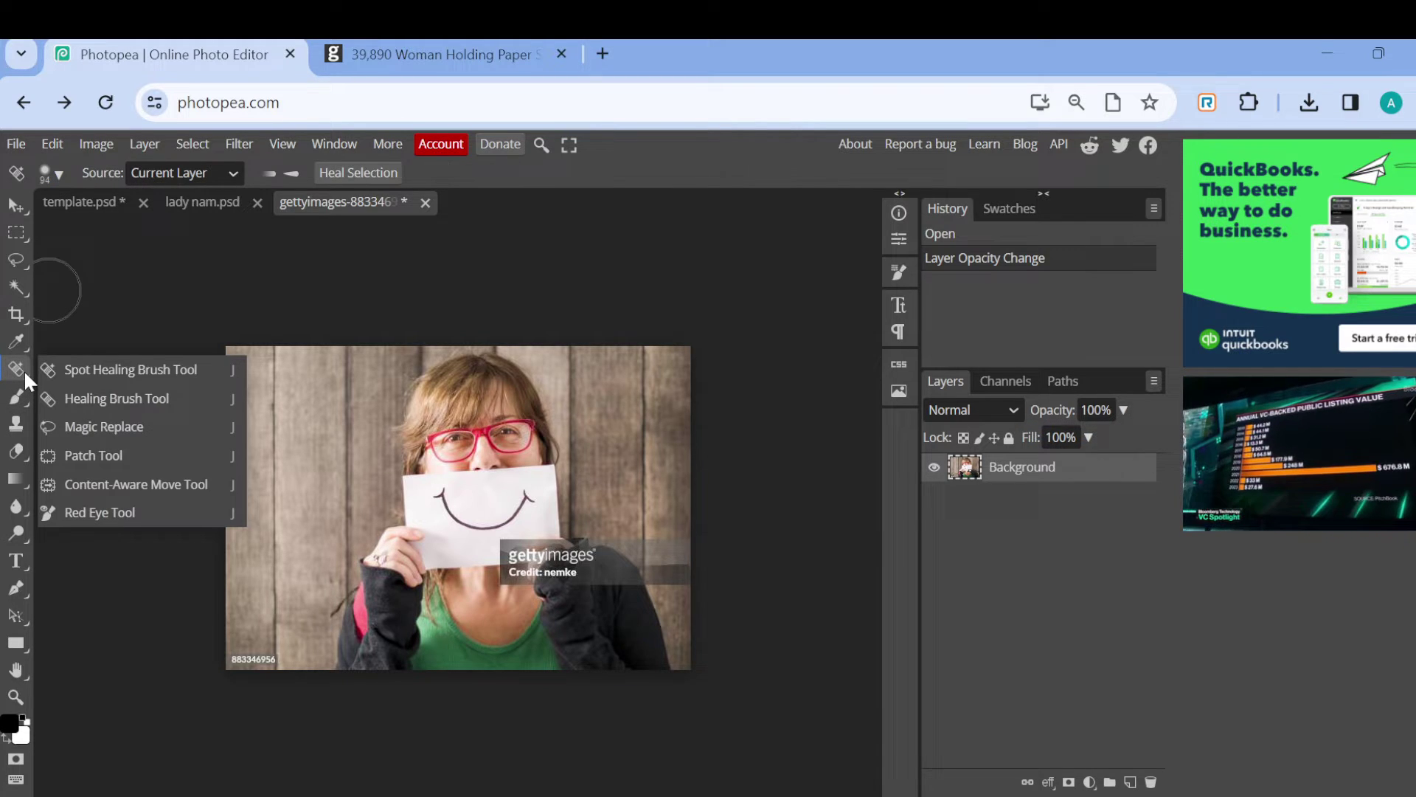
left_click(130, 368)
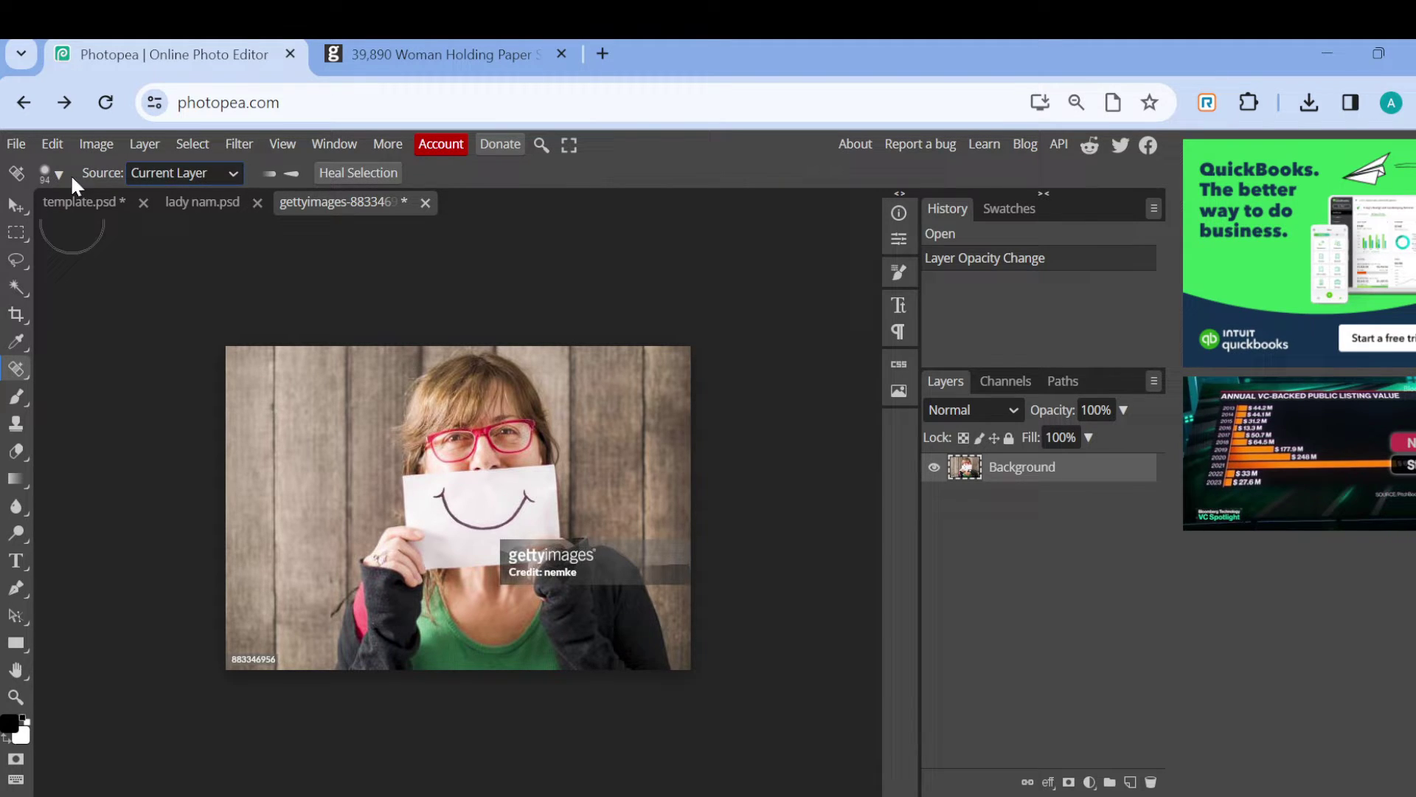
left_click(51, 169)
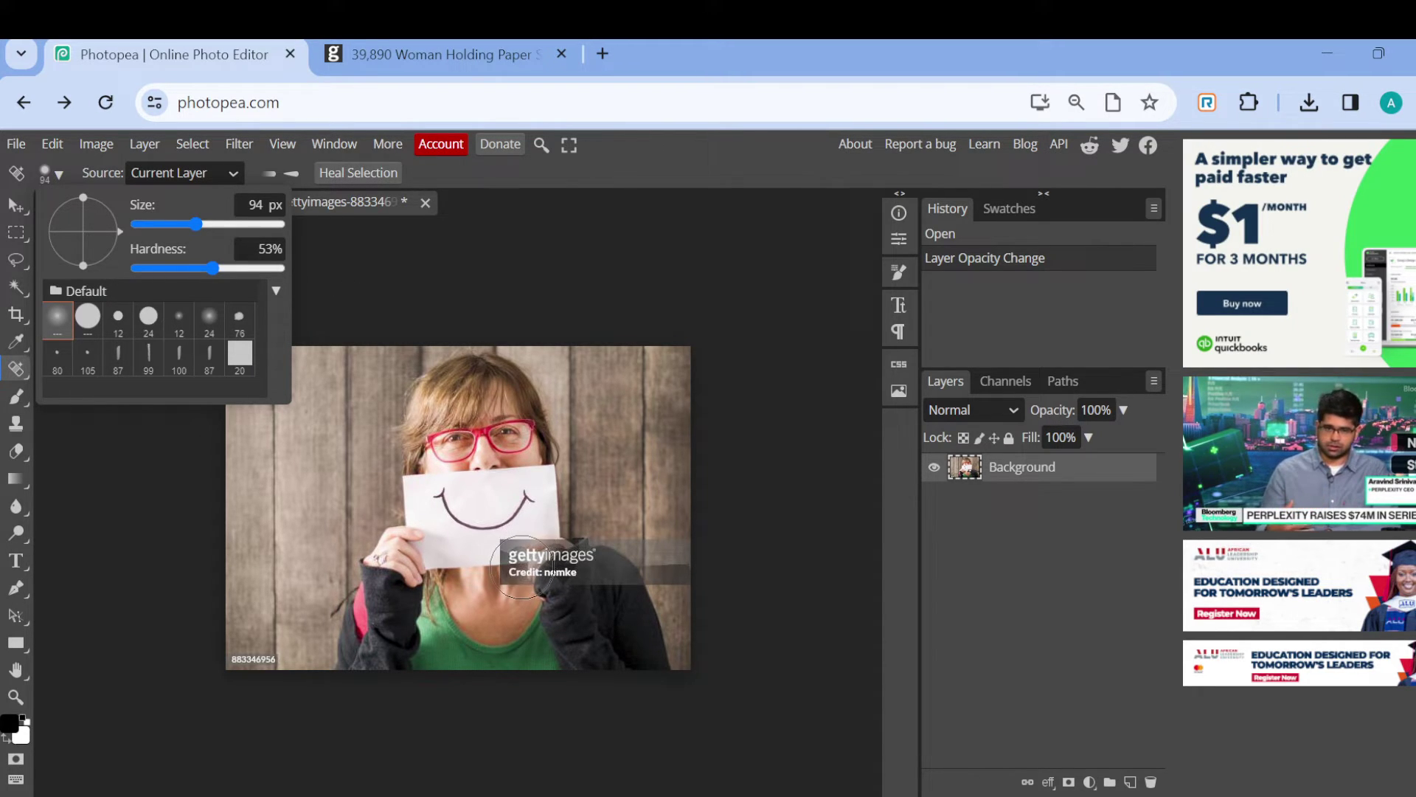
left_click(521, 569)
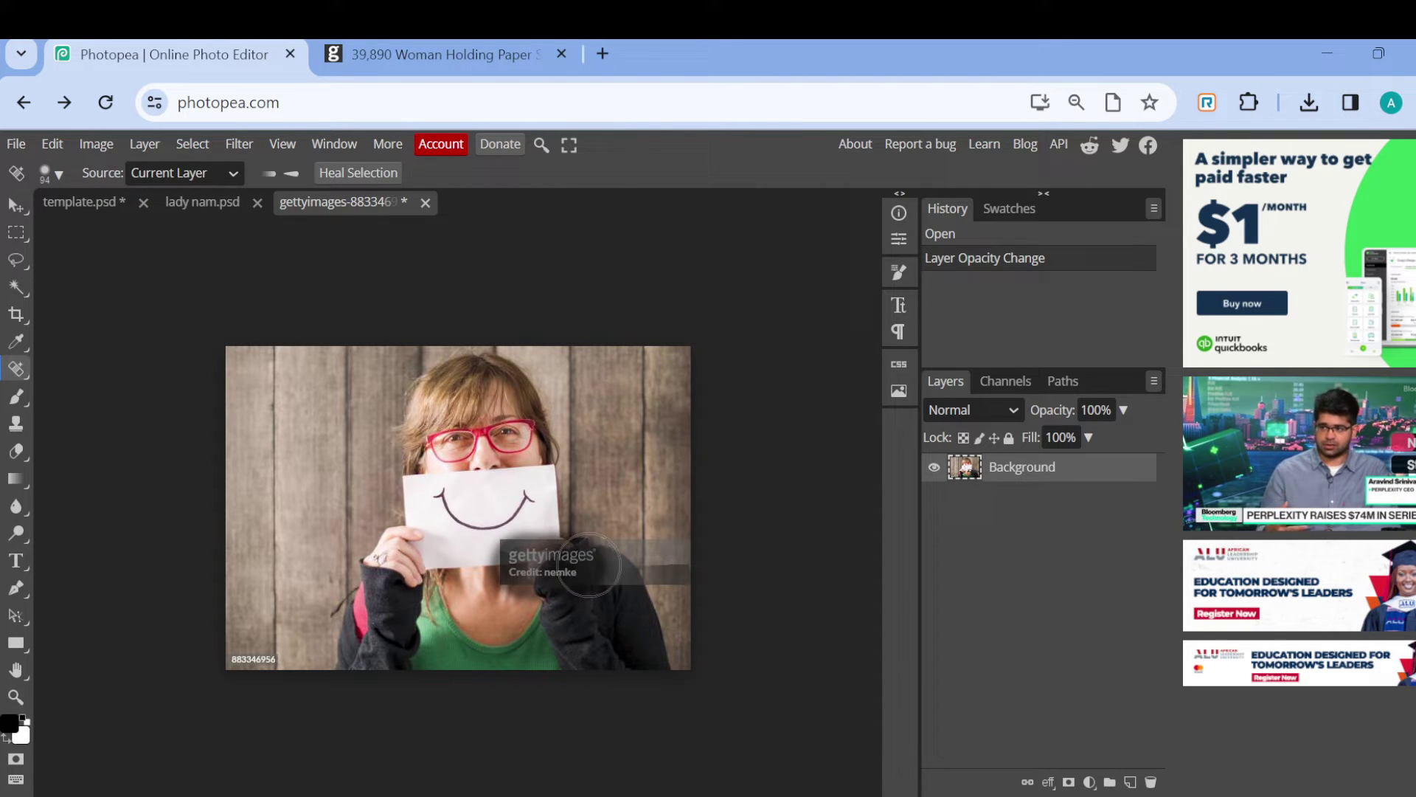
Step: Paint over the gettyimages watermark band and credit text with two healing strokes
left_click_drag(634, 559, 686, 572)
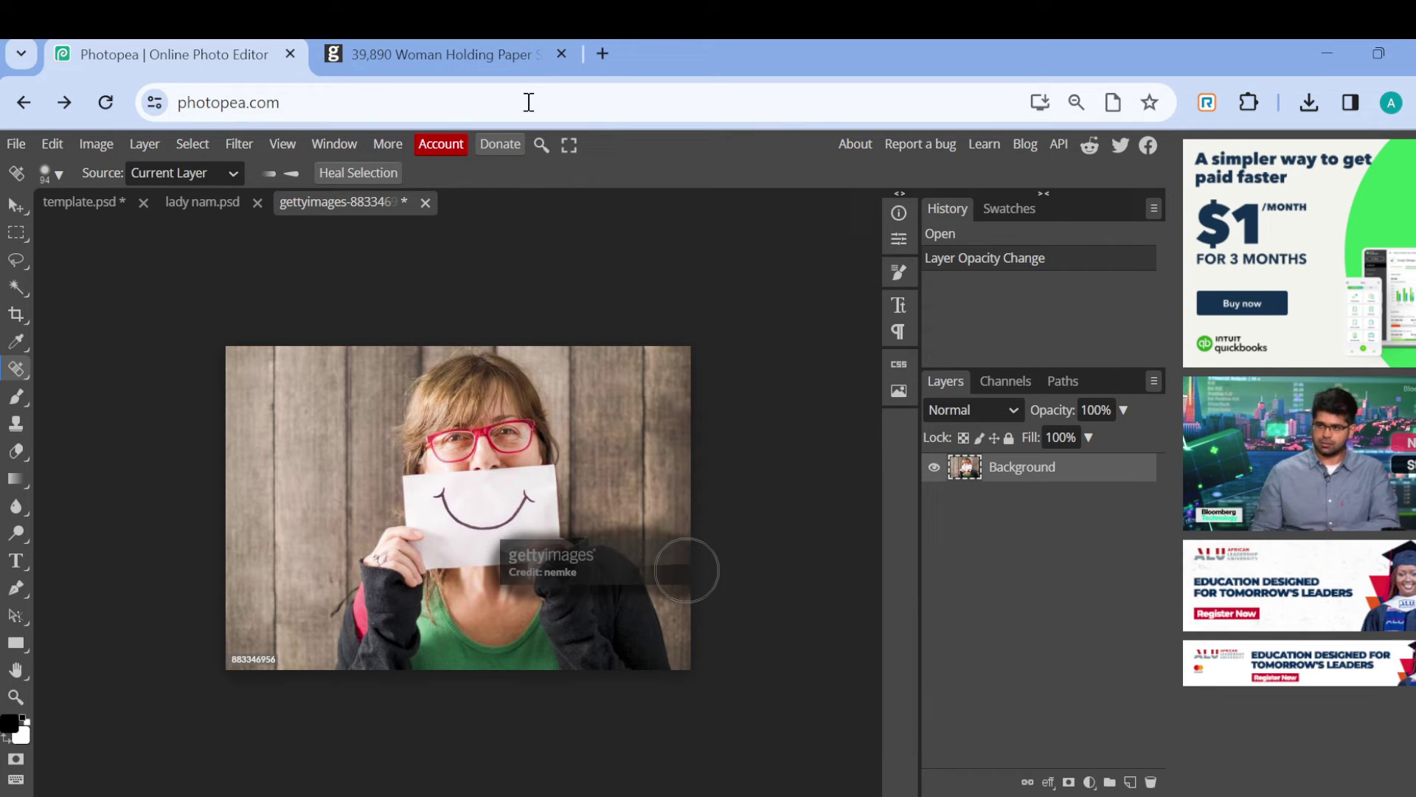
left_click_drag(520, 562, 687, 571)
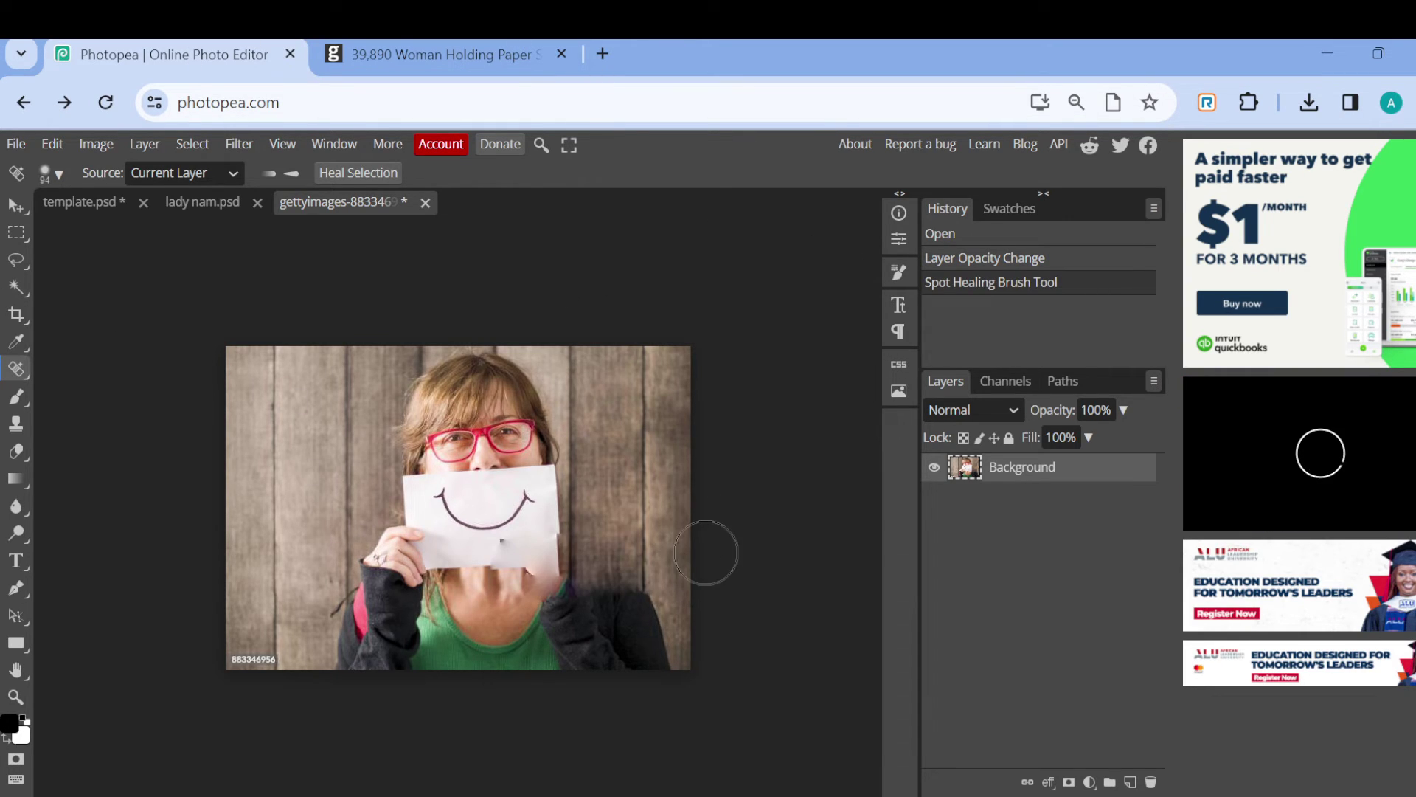